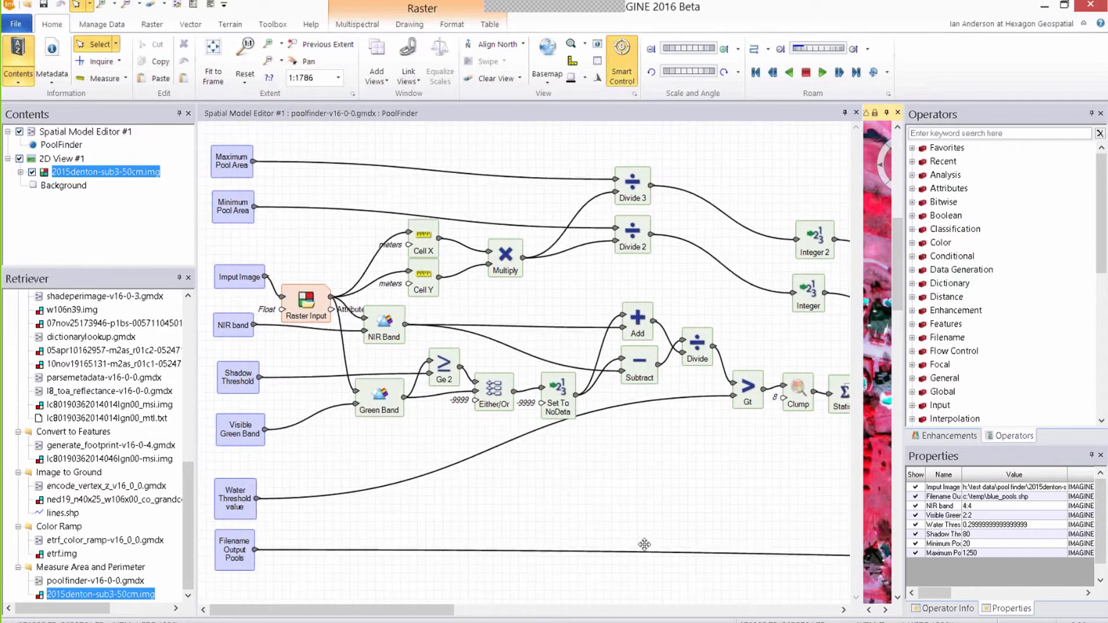
- Review the PoolFinder model from its input ports to the Lookup operator, and compare it with the Denton source image
left_click_drag(629, 487, 478, 463)
left_click_drag(578, 461, 474, 468)
left_click_drag(556, 468, 424, 456)
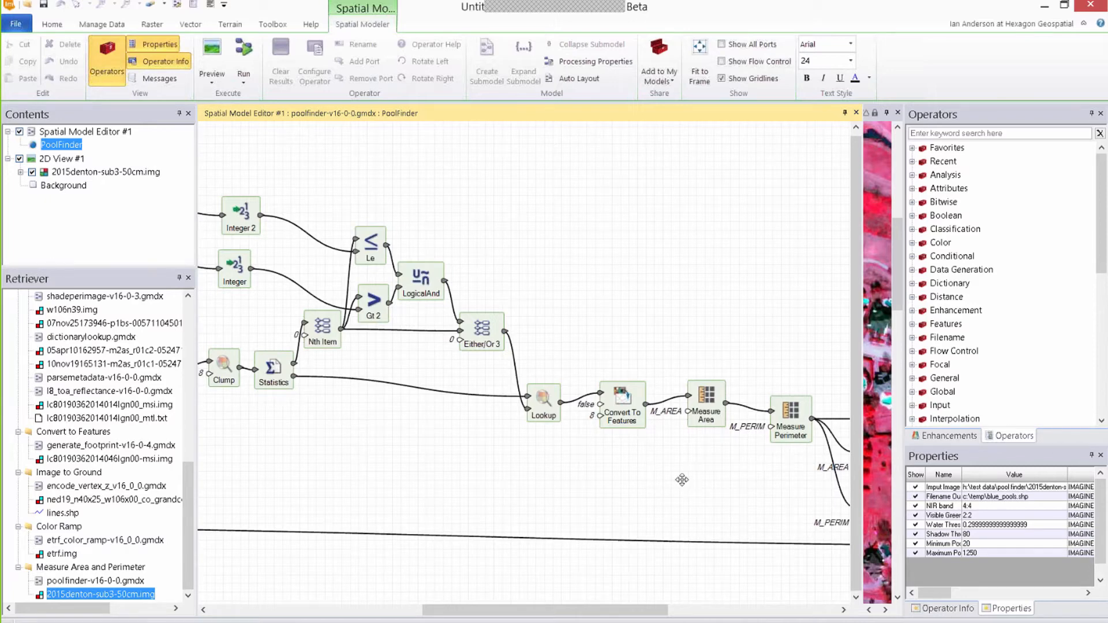
left_click_drag(688, 484, 764, 472)
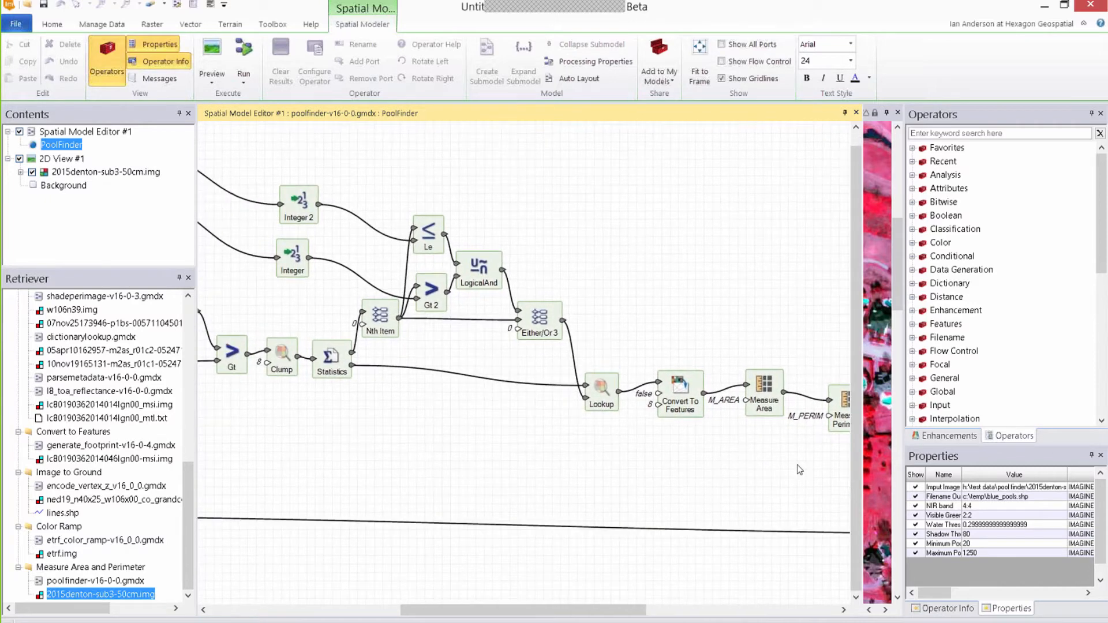
left_click_drag(863, 460, 662, 462)
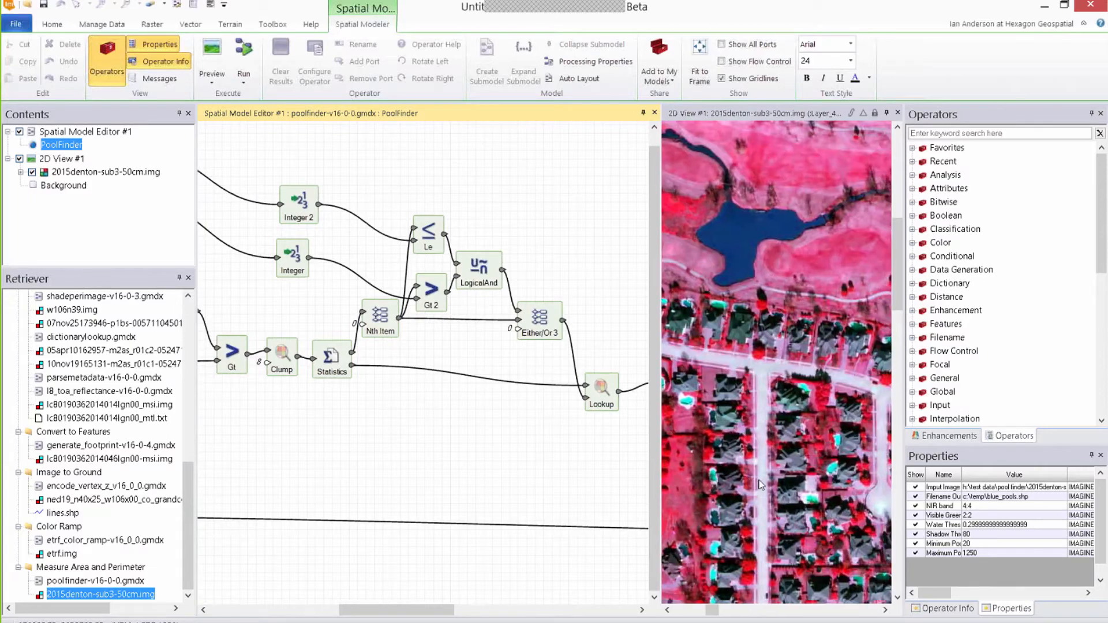
left_click(829, 469)
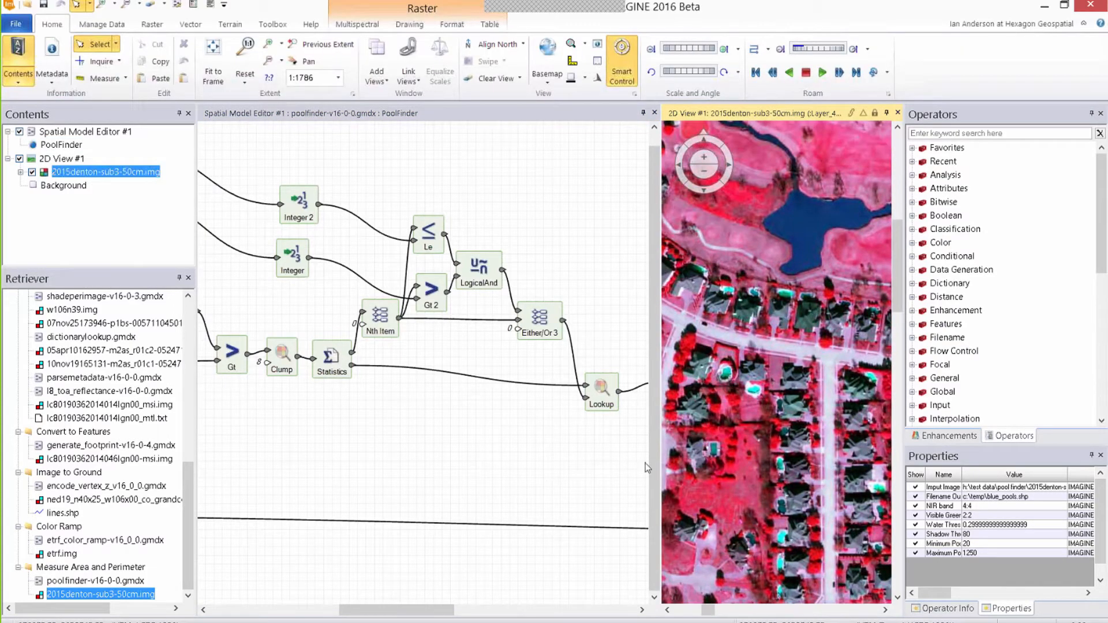
left_click_drag(661, 464, 397, 423)
- Examine how the Lookup operator feeds Convert To Features in the PoolFinder model
left_click_drag(333, 330, 333, 316)
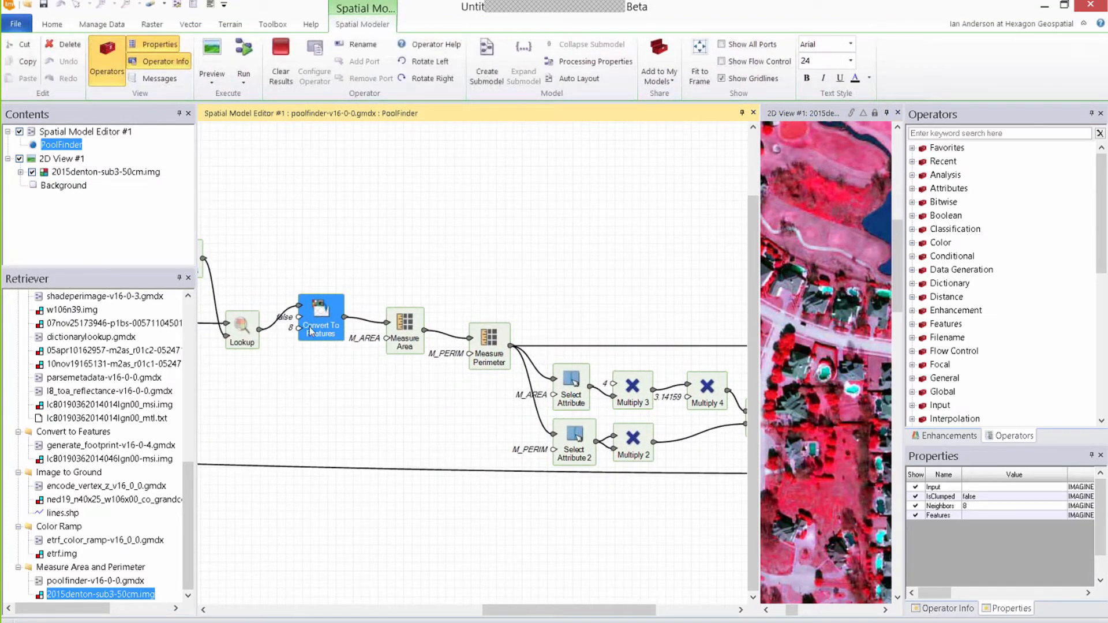
left_click_drag(274, 385, 438, 420)
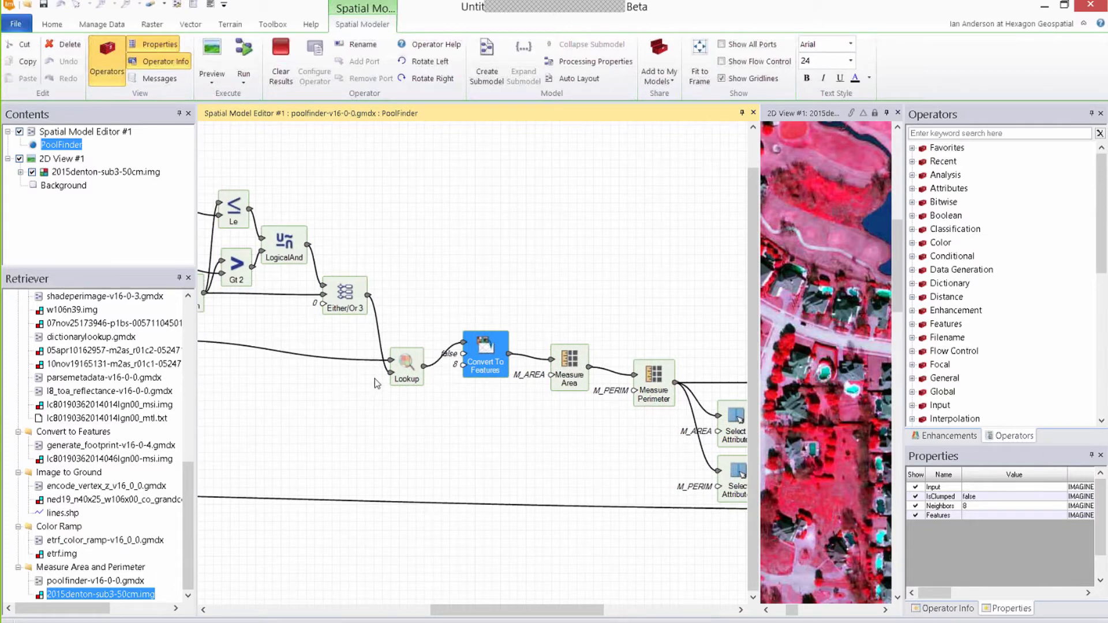
left_click(406, 362)
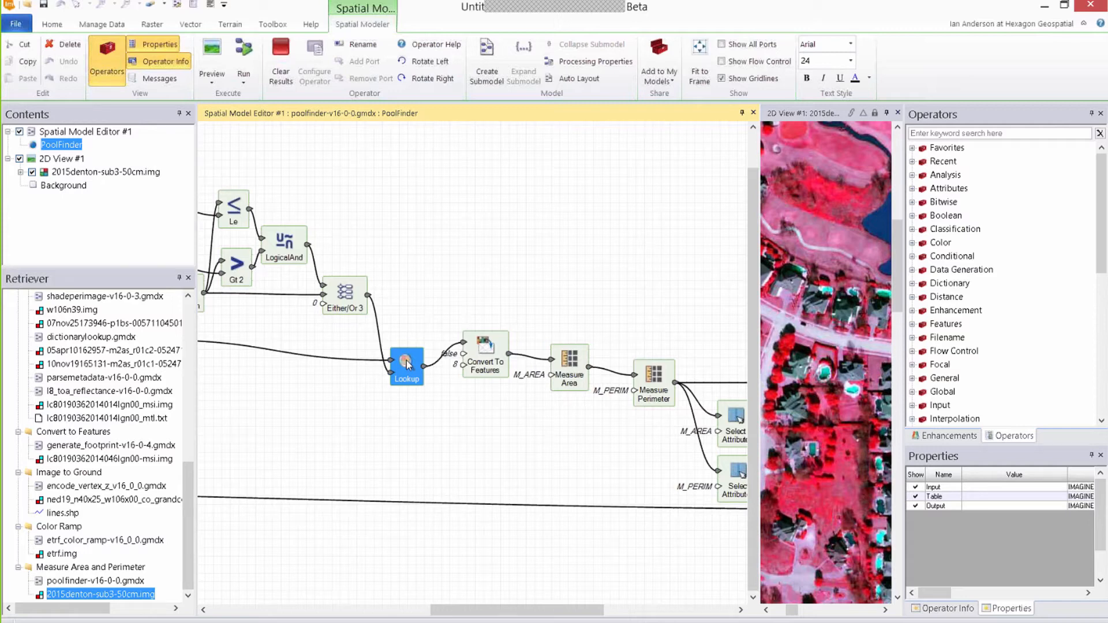
left_click_drag(517, 437, 334, 361)
mouse_move(388, 392)
left_mouse_down()
mouse_move(372, 398)
mouse_move(423, 411)
mouse_move(396, 400)
left_mouse_up()
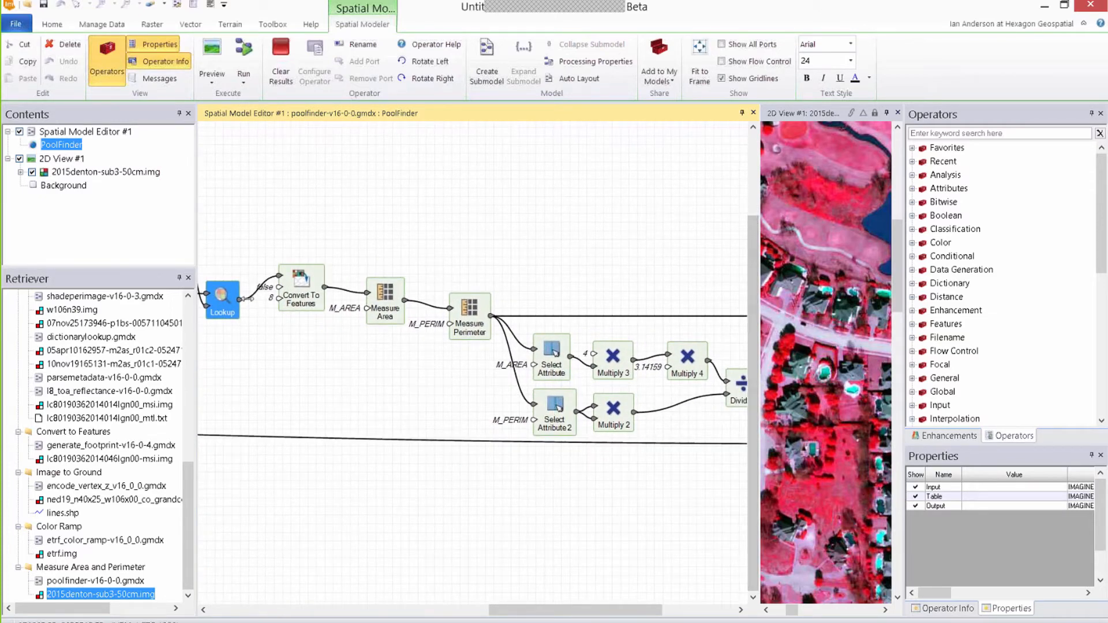
left_click_drag(317, 389, 388, 390)
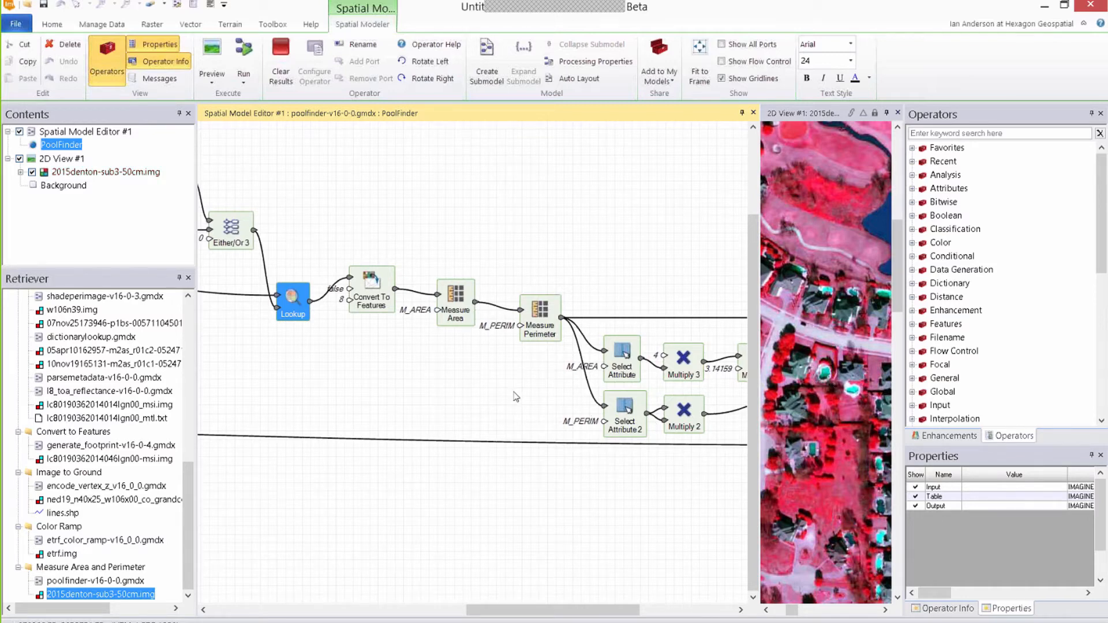
left_click_drag(514, 392, 361, 272)
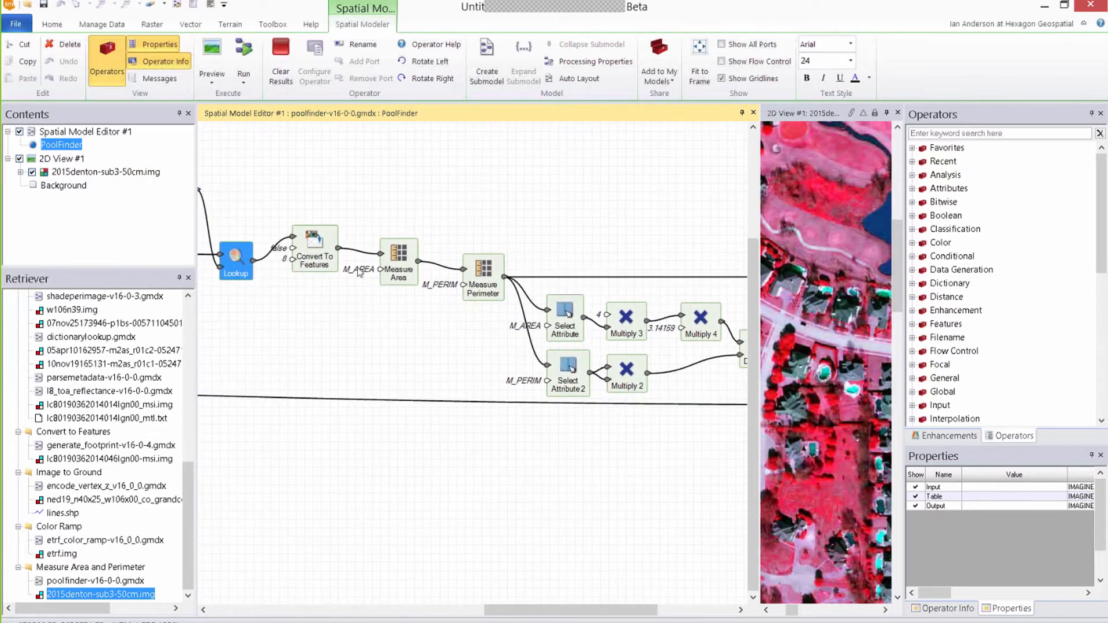
- Inspect the properties of the Convert To Features, Measure Area and Measure Perimeter operators
left_click(312, 245)
left_click_drag(311, 245, 316, 254)
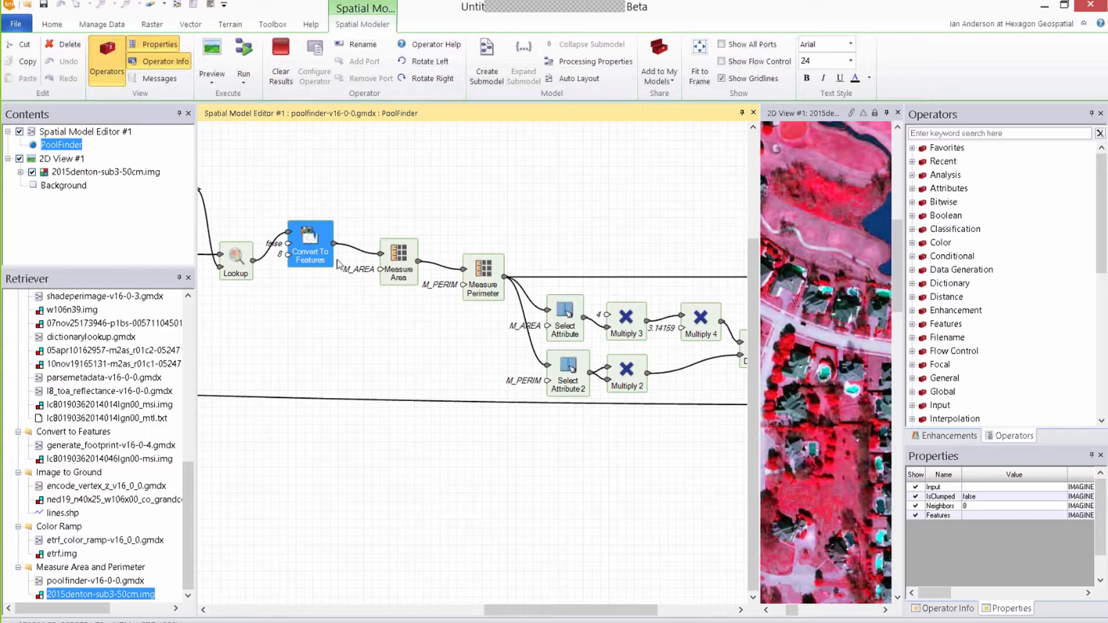
left_click_drag(316, 261, 318, 258)
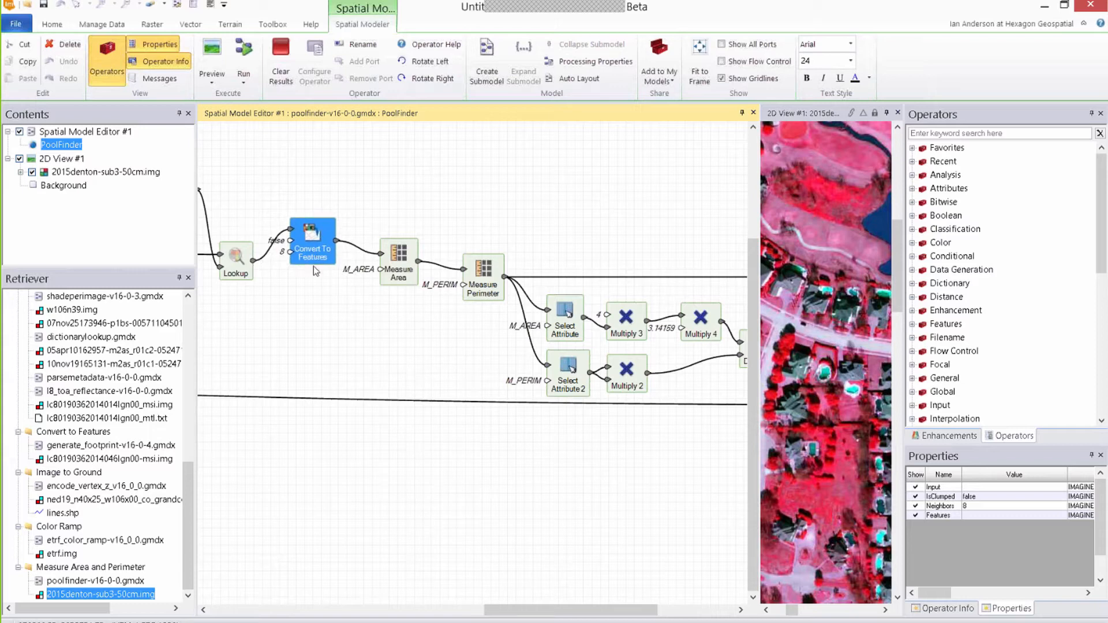
left_click(397, 278)
left_click_drag(475, 294, 475, 301)
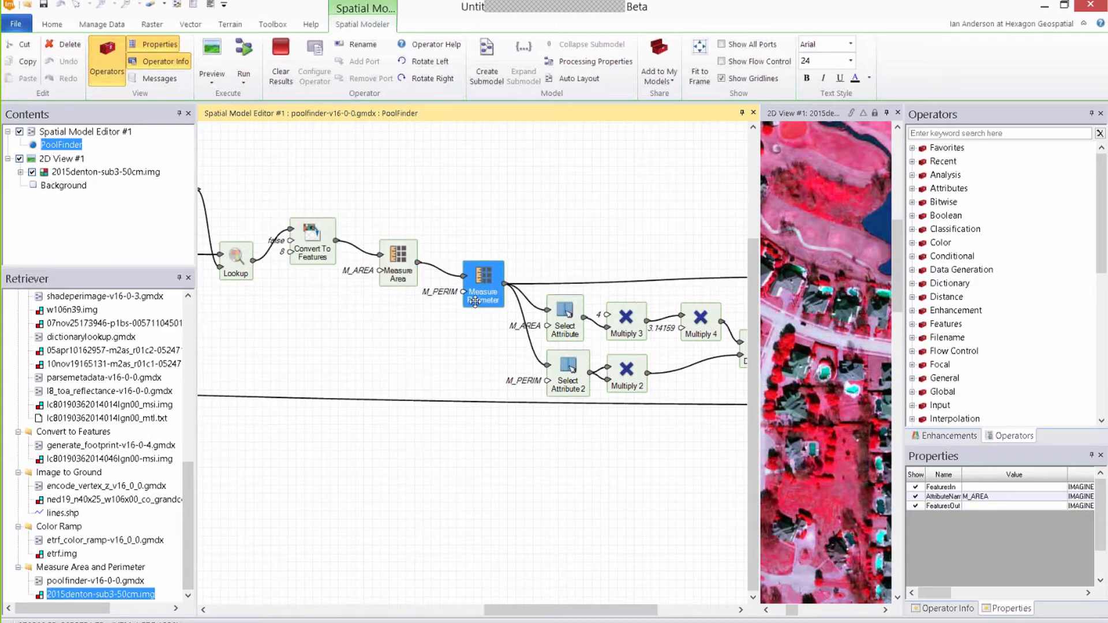
left_click_drag(489, 392, 377, 361)
left_click(291, 236)
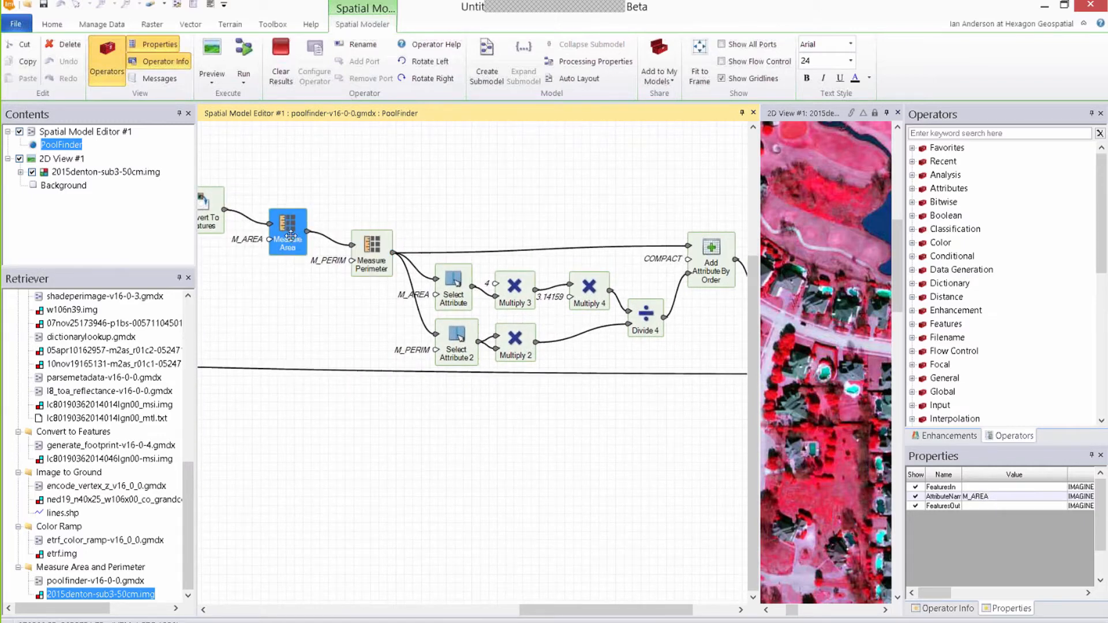
left_click_drag(292, 241, 292, 237)
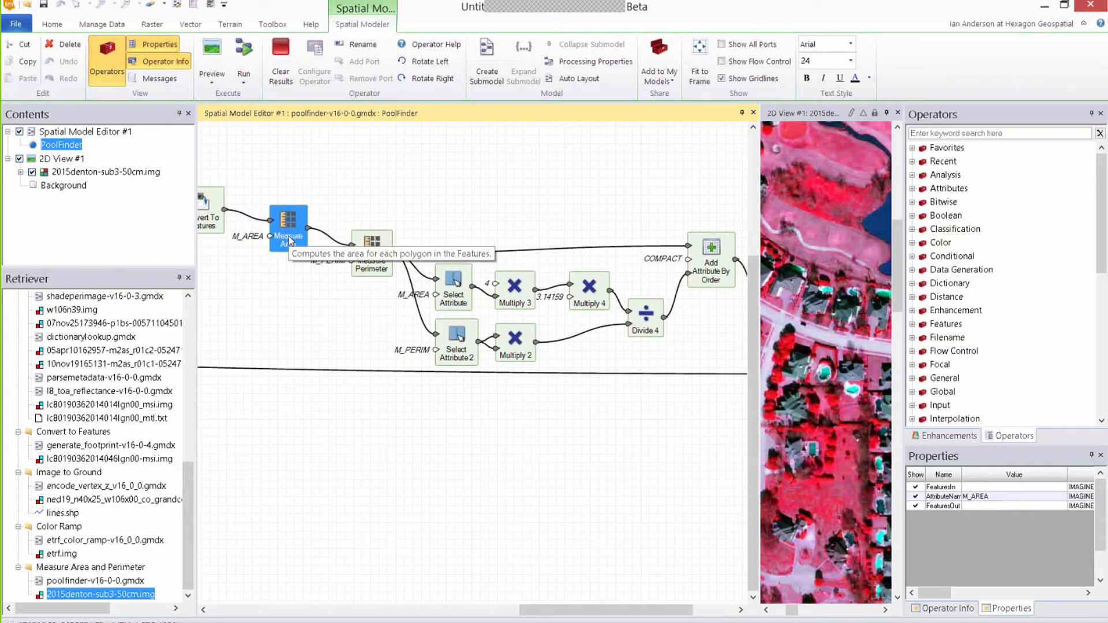
left_click(379, 262)
left_click_drag(378, 262, 377, 265)
- Trace the compactness calculation from the Select Attribute operators through Filter By Attributes to the Preview and Features Output operators
left_click_drag(514, 476, 427, 475)
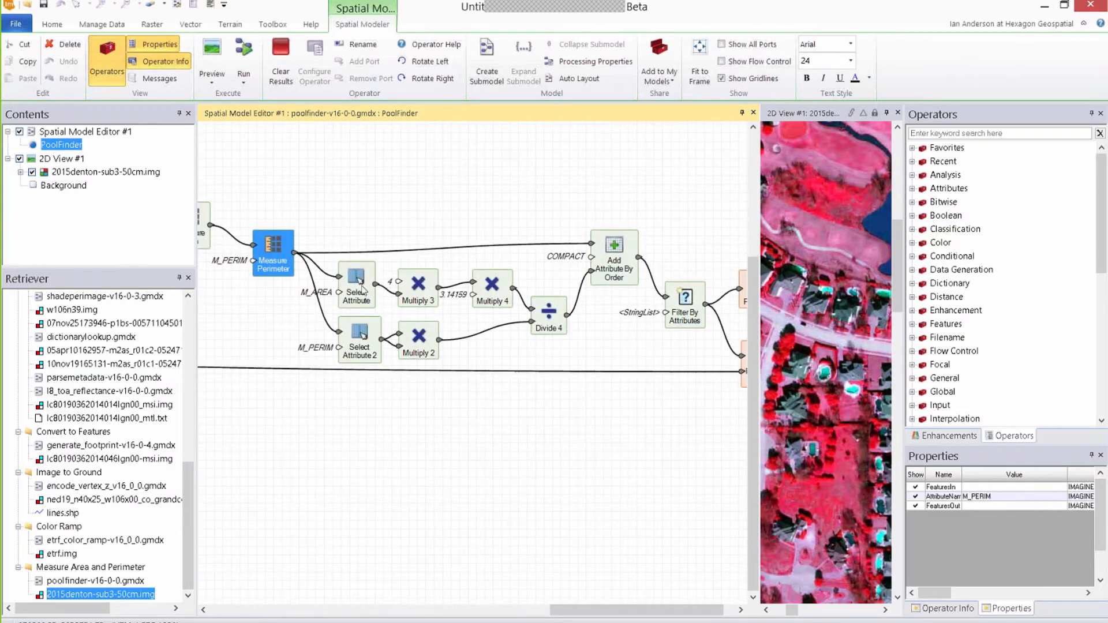
left_click_drag(576, 309, 513, 314)
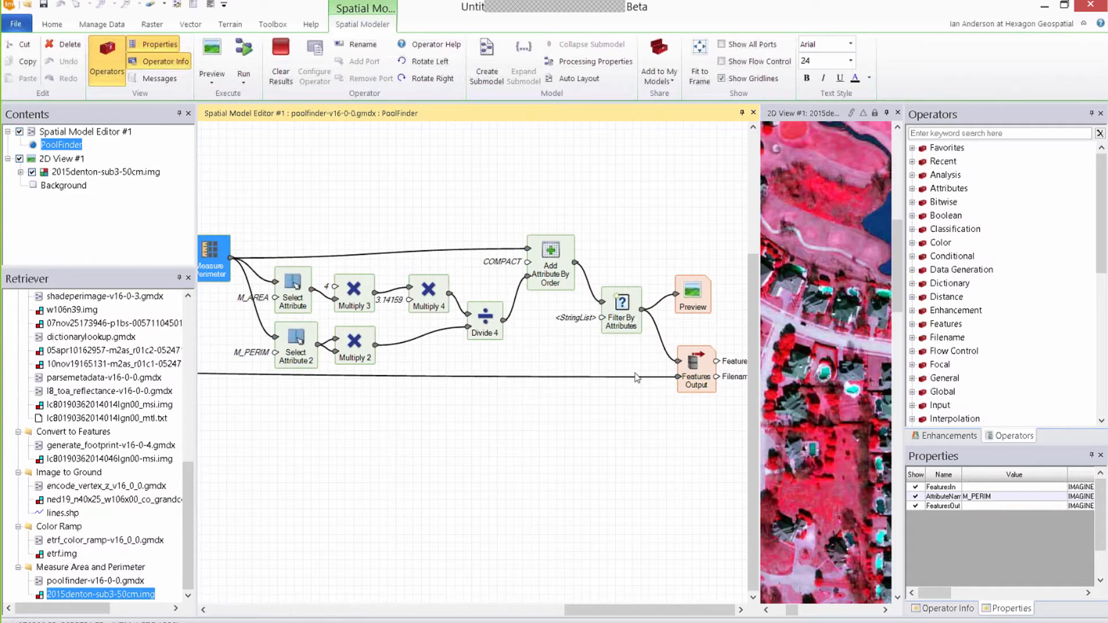
left_click_drag(633, 444, 534, 409)
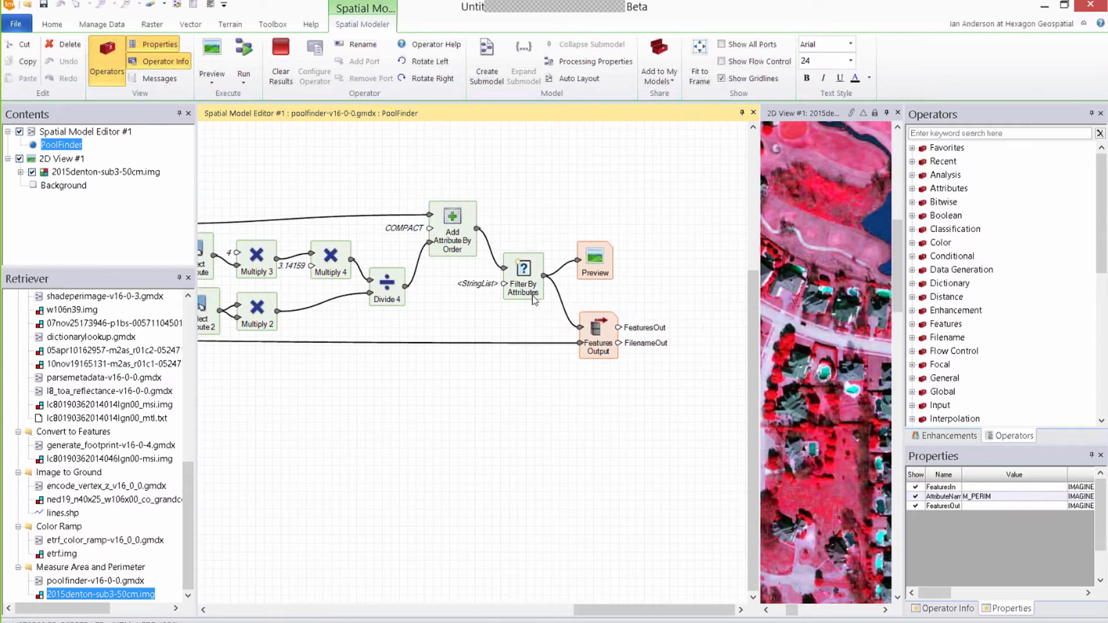
left_click_drag(624, 432, 523, 411)
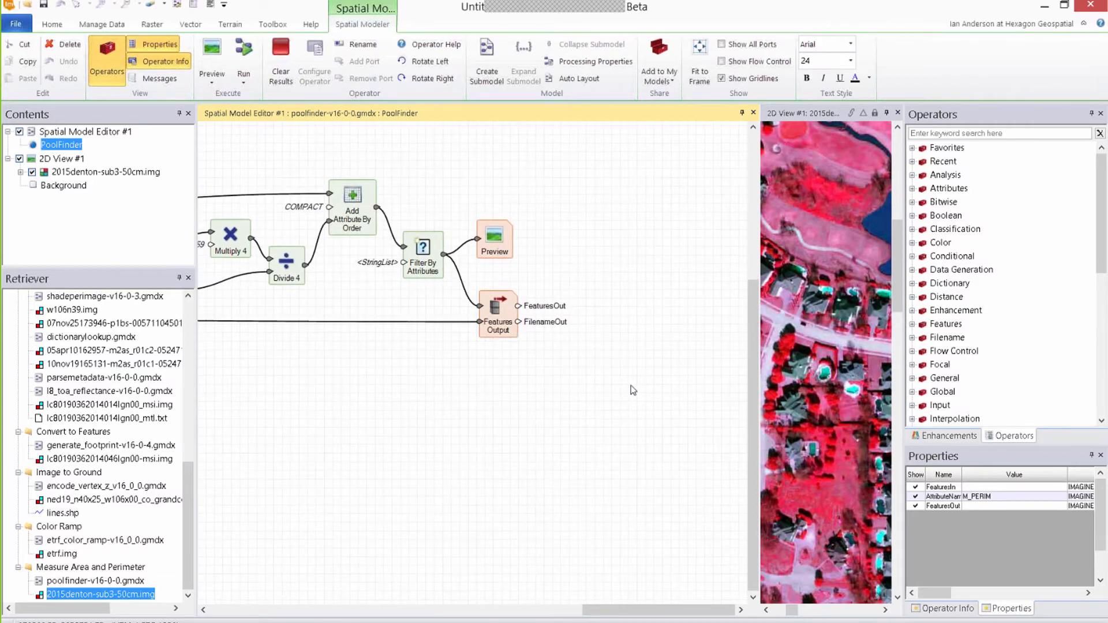
- Enlarge the image view and preview the model on 2015denton-sub3-50cm.img, accepting blue_pools.shp as output and the preset thresholds
left_click_drag(761, 374, 470, 375)
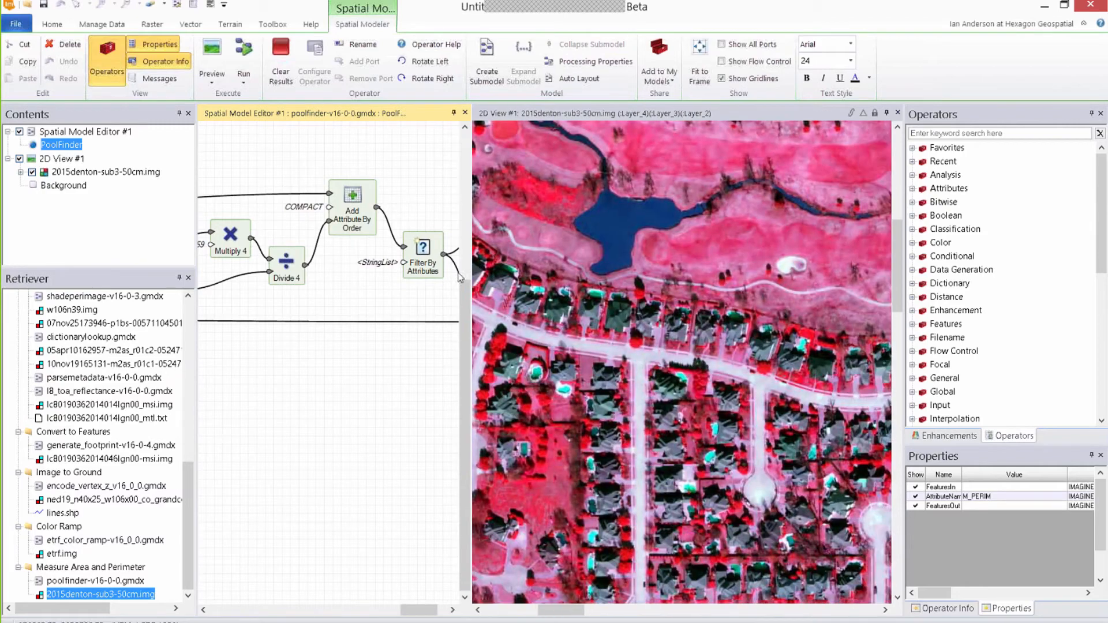
left_click(223, 53)
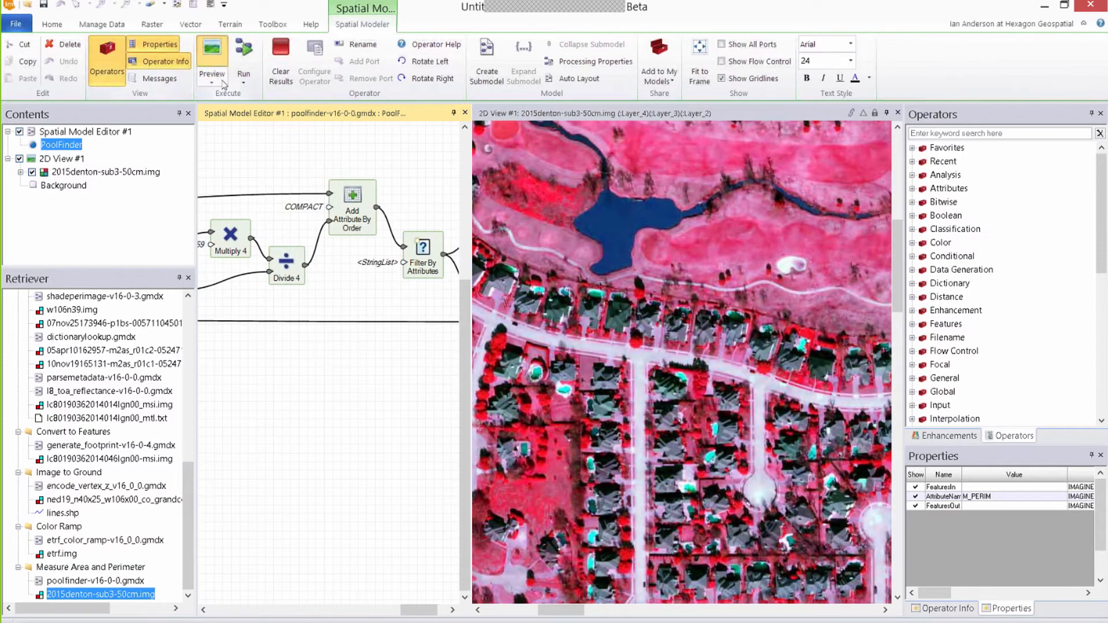
left_click(596, 355)
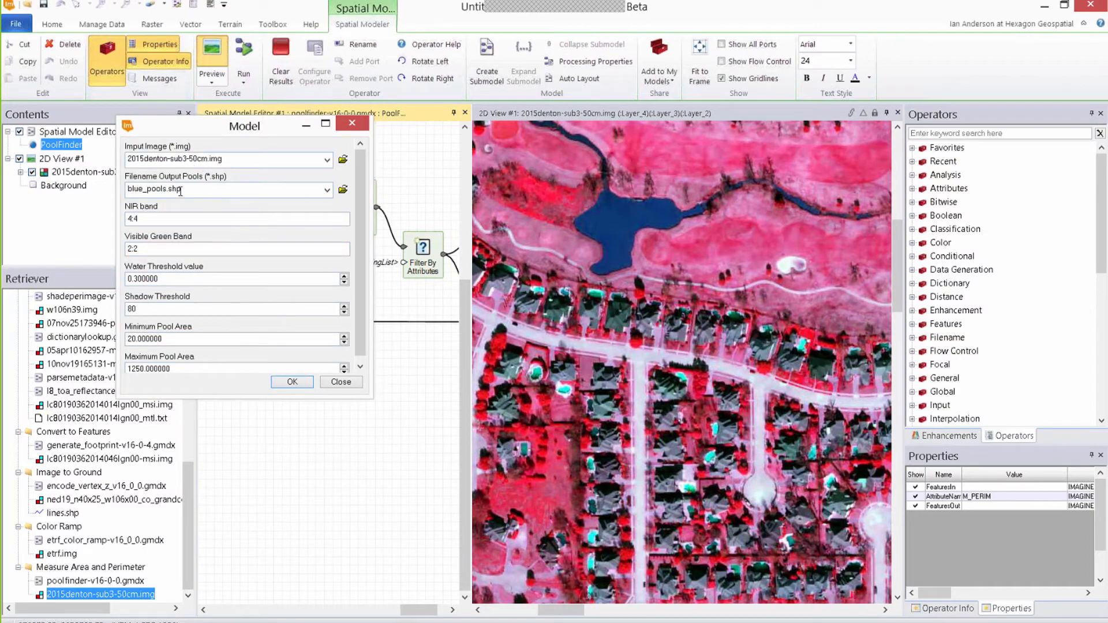
left_click(293, 382)
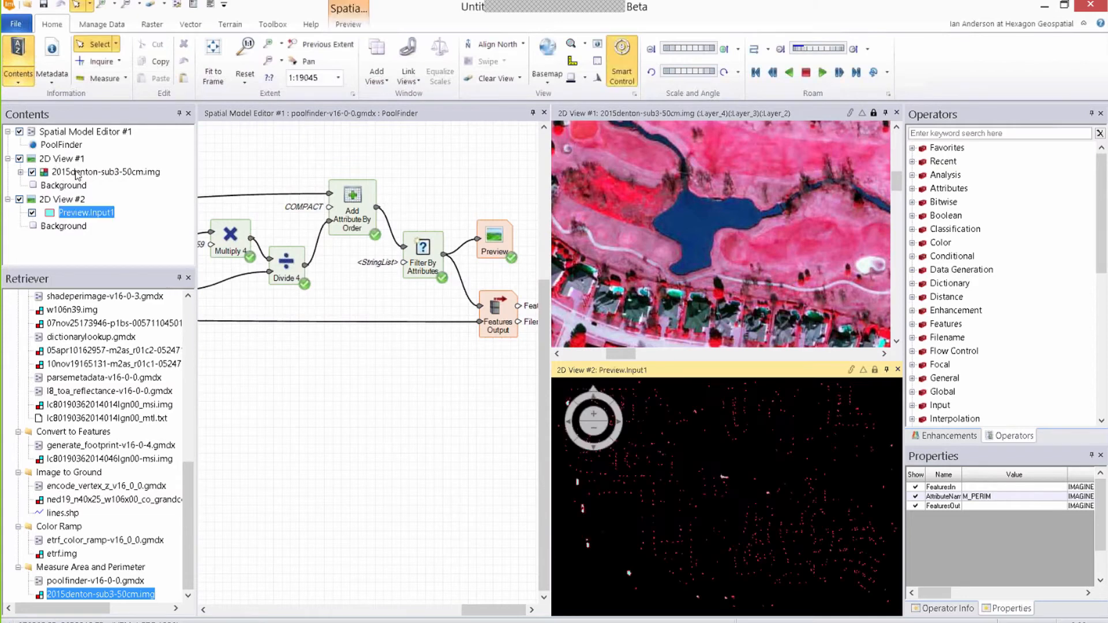
- Add 2015denton-sub3-50cm.img to 2D View #2 beneath the Preview.Input1 layer, and close 2D View #1
left_click_drag(78, 175, 612, 456)
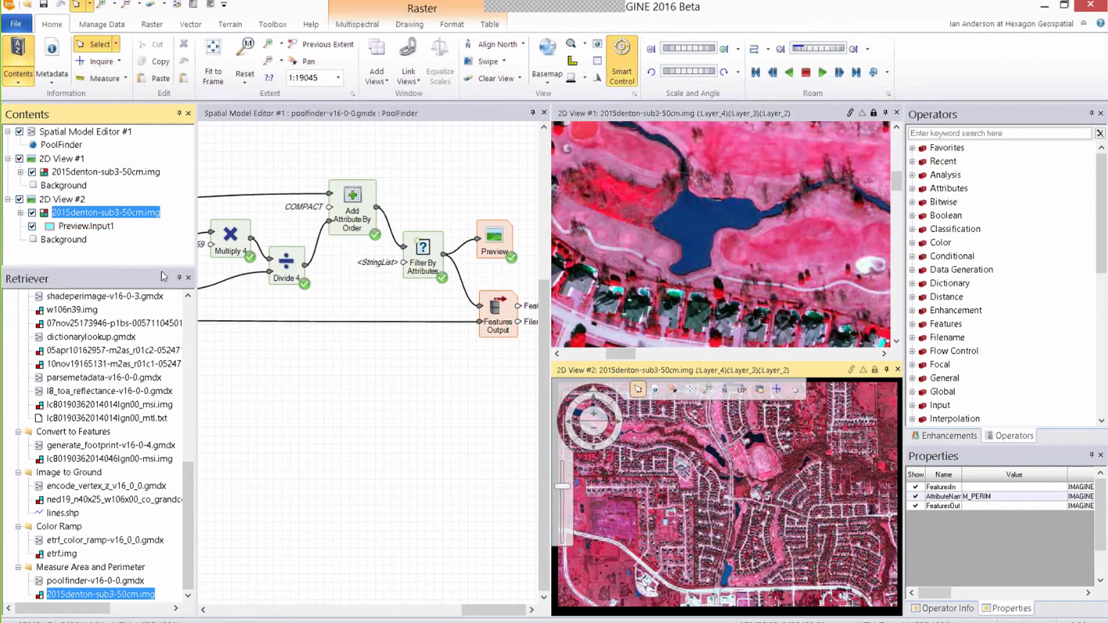
left_click_drag(99, 212, 92, 229)
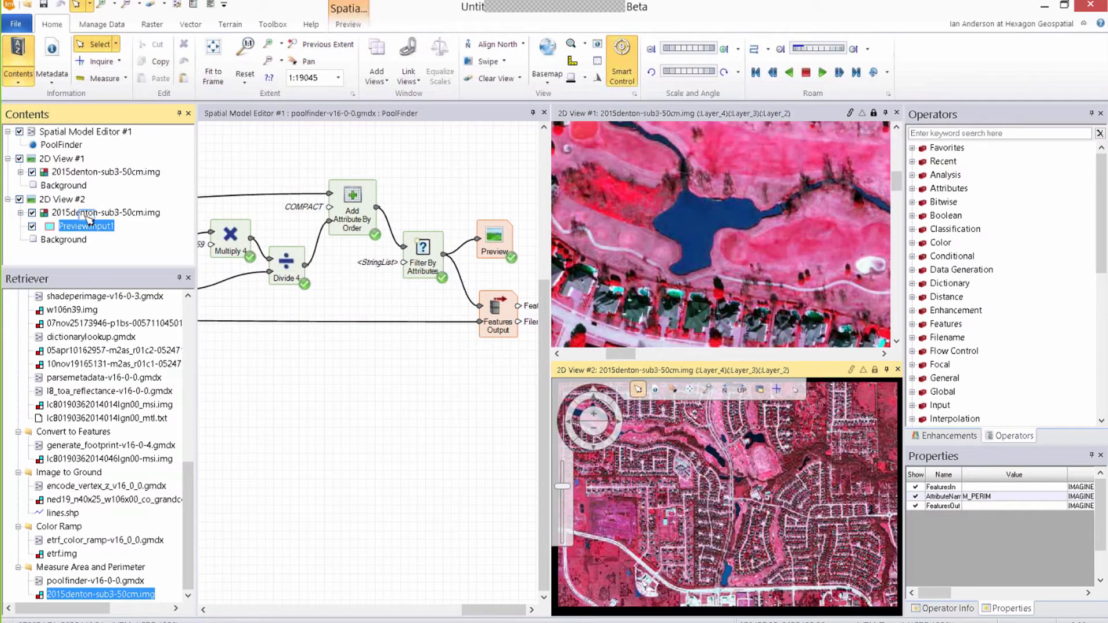
left_click(730, 537)
scroll(652, 508, "up", 5)
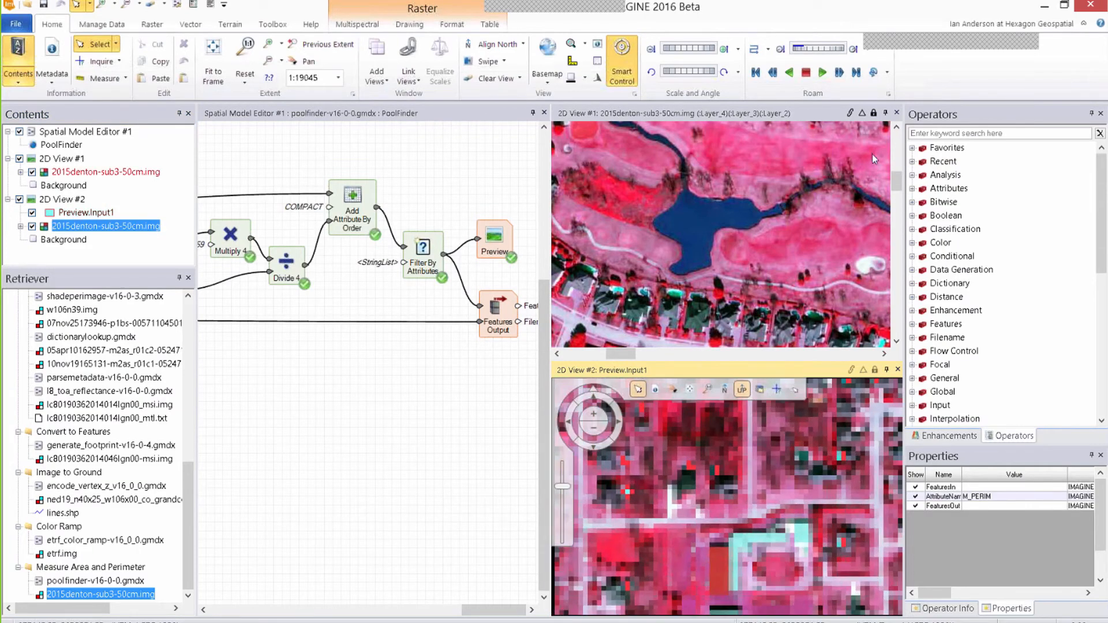
left_click(896, 112)
- Inspect the previewed pool polygons against the imagery around the school grounds and the houses east of them
left_click_drag(746, 311, 621, 401)
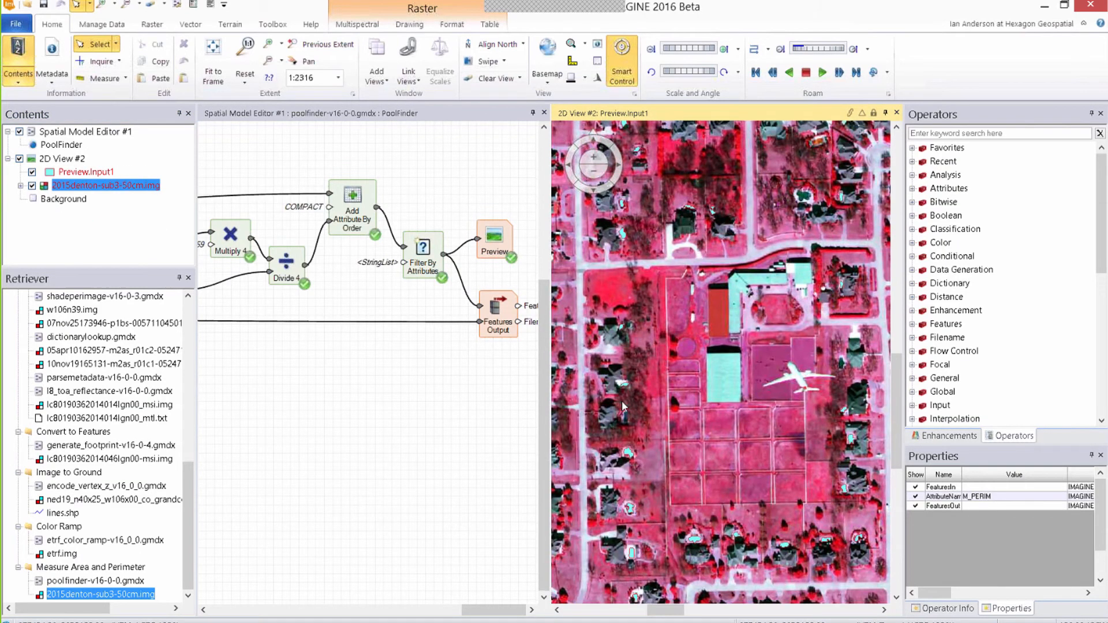
left_click_drag(822, 456, 781, 386)
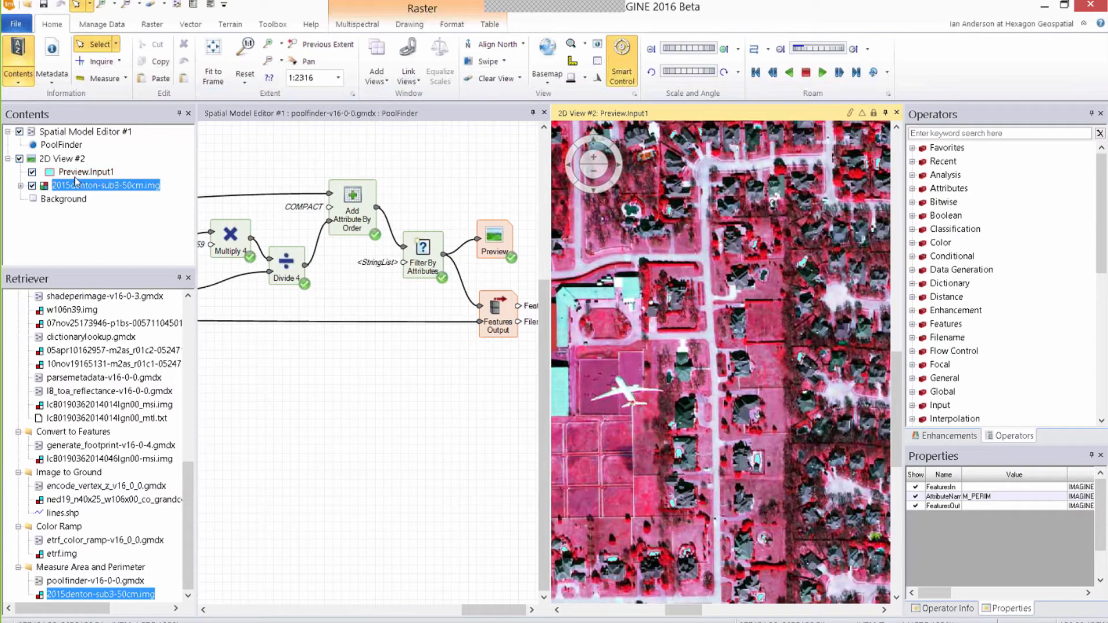
left_click_drag(408, 391, 368, 389)
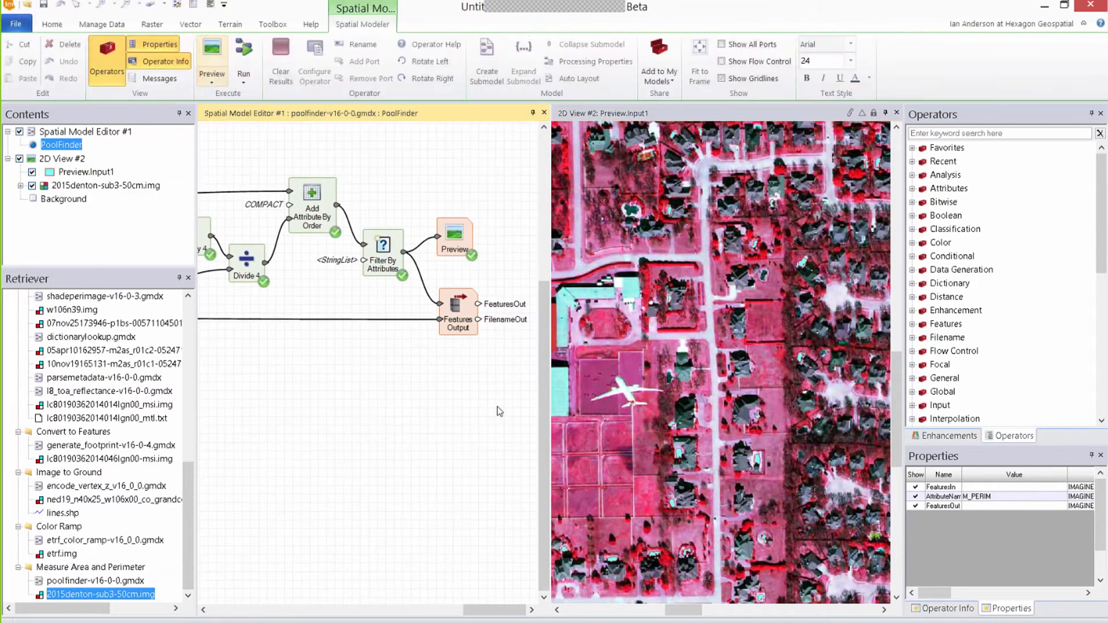
left_click(67, 159)
left_click_drag(833, 449, 712, 414)
scroll(712, 414, "up", 5)
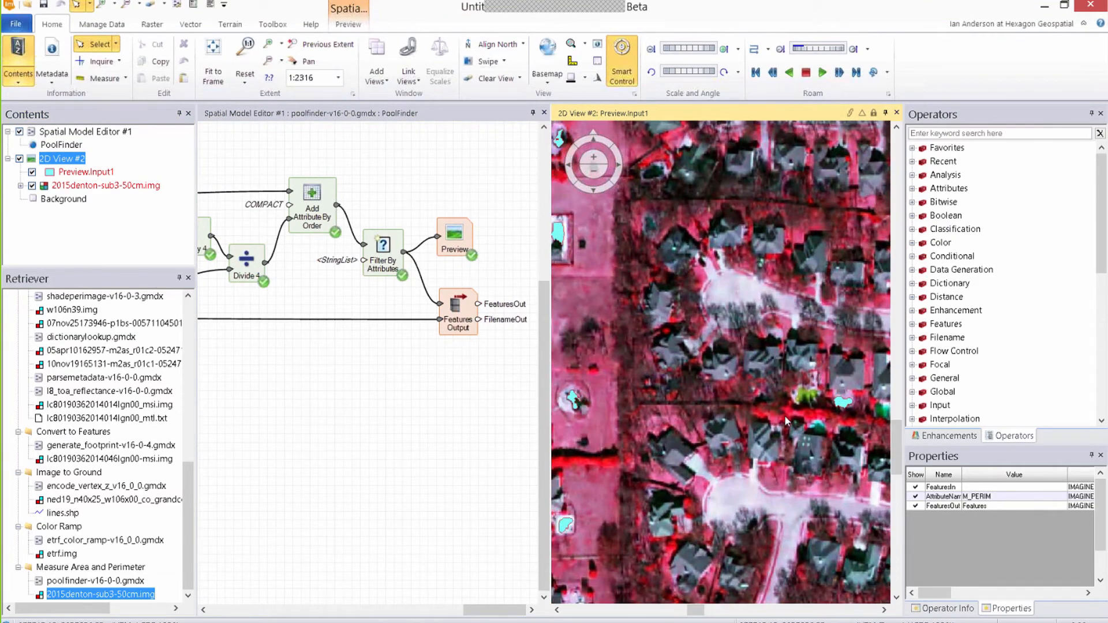
left_click_drag(561, 228, 682, 231)
left_click(672, 229)
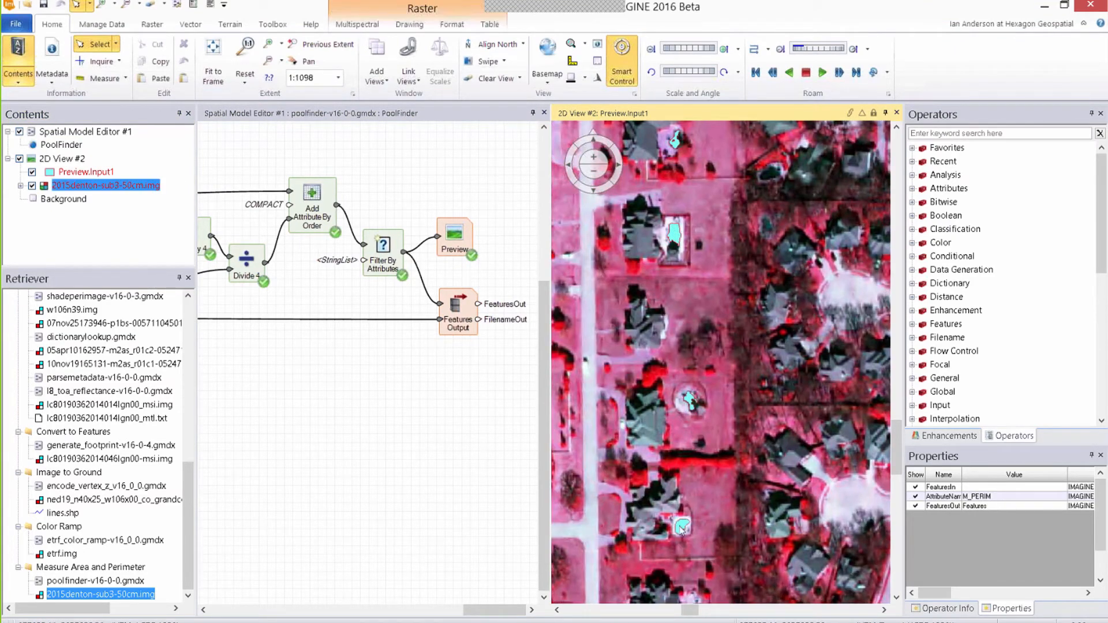
- Compare the previewed pool polygons with the backyard pools in the residential blocks south and west of the school
left_click_drag(815, 558, 831, 346)
left_click_drag(820, 520, 817, 300)
left_click_drag(813, 452, 831, 370)
left_click_drag(822, 493, 869, 372)
left_click_drag(676, 404, 827, 547)
left_click_drag(793, 353, 769, 337)
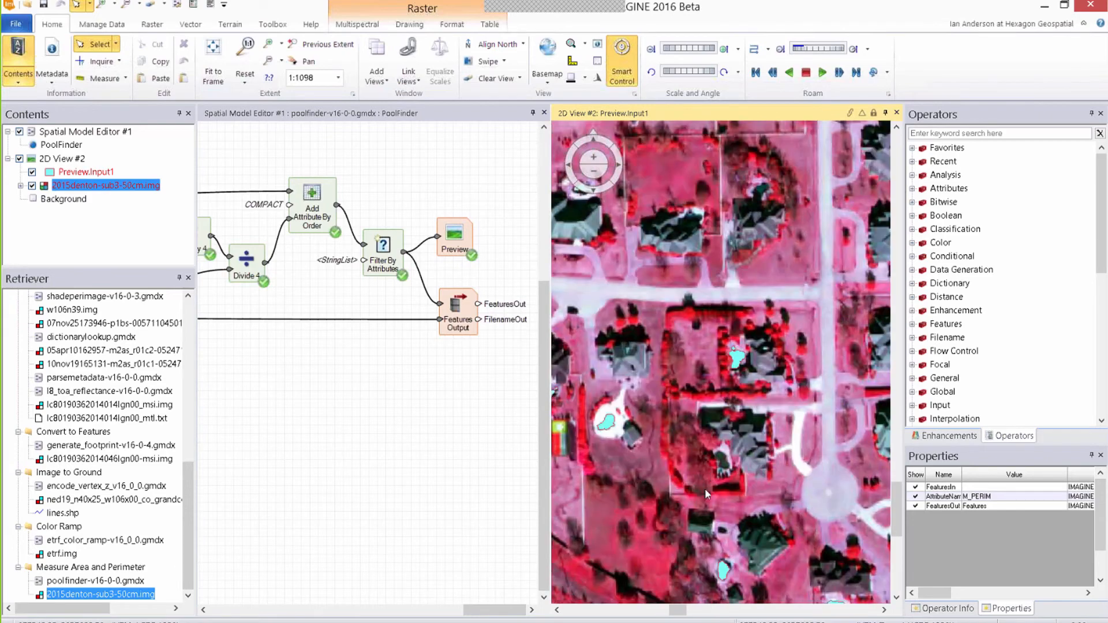
left_click_drag(697, 369, 833, 467)
left_click_drag(687, 344, 867, 482)
left_click_drag(685, 417, 674, 583)
left_click_drag(632, 319, 526, 461)
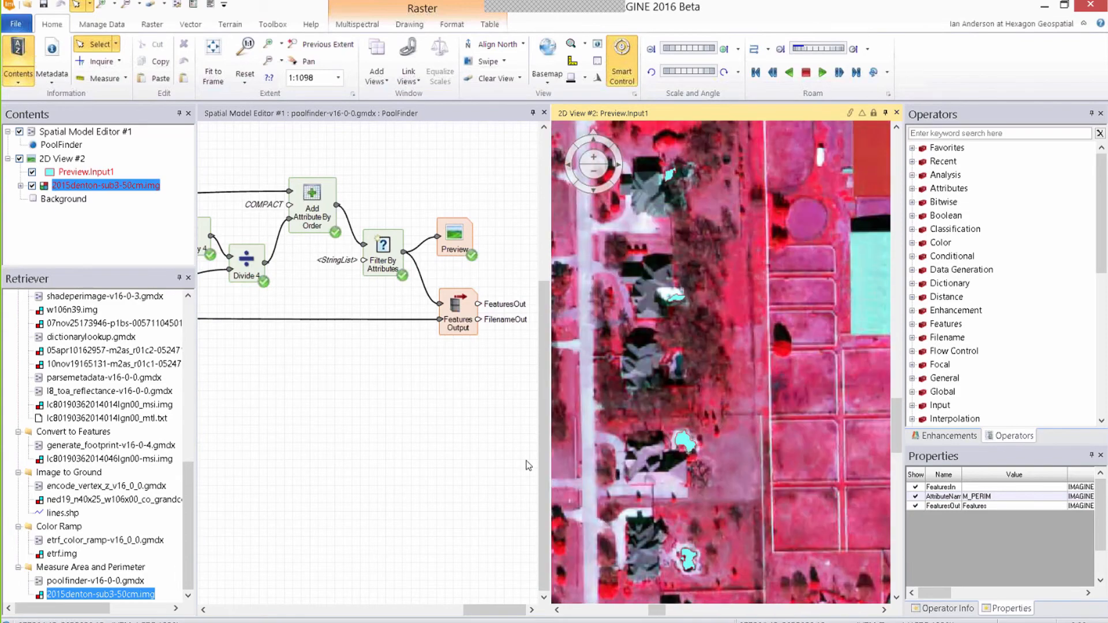
- Check the bright-roofed buildings beside the aircraft and the surrounding neighbourhoods for falsely detected pools
left_click_drag(725, 325, 596, 455)
left_click_drag(675, 302, 666, 421)
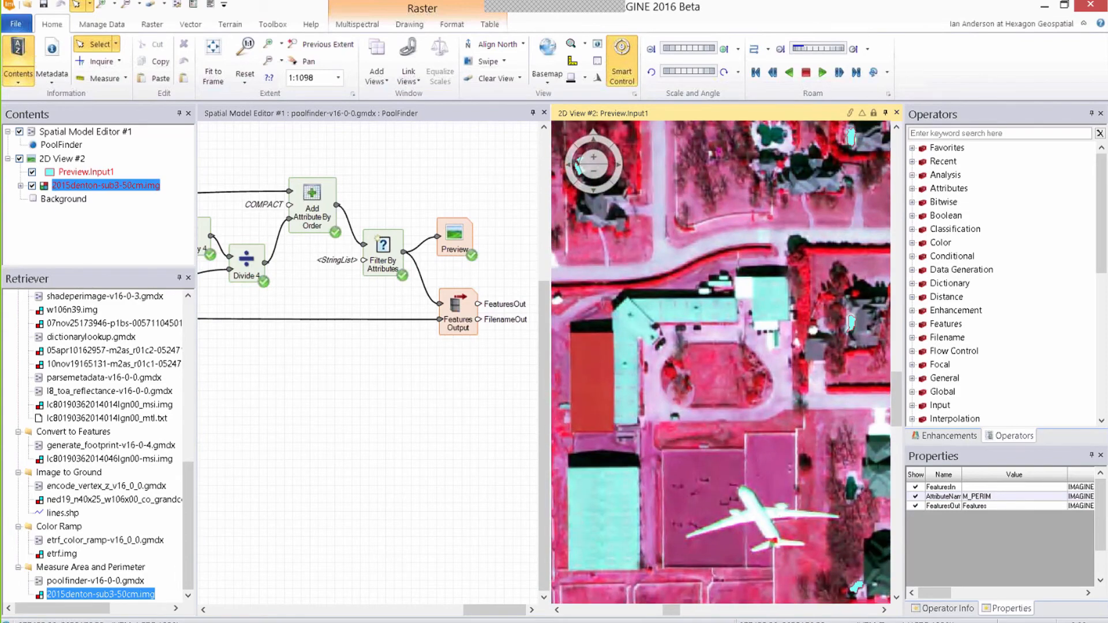
left_click_drag(723, 293, 696, 349)
left_click_drag(836, 299, 574, 518)
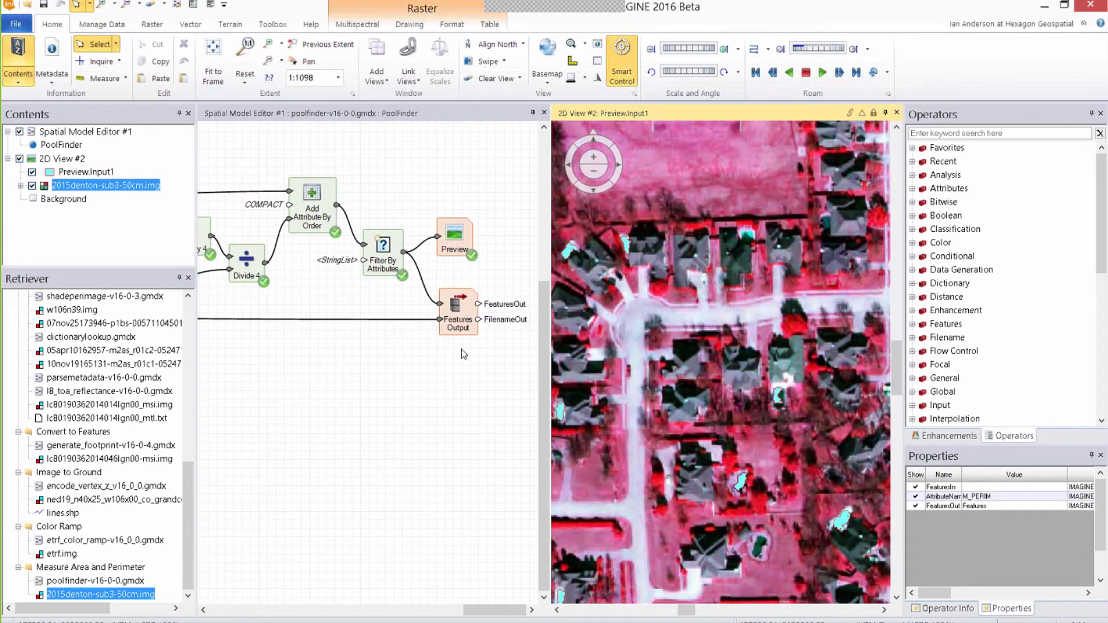
left_click_drag(775, 492, 629, 419)
left_click_drag(814, 503, 679, 498)
left_click_drag(877, 479, 740, 500)
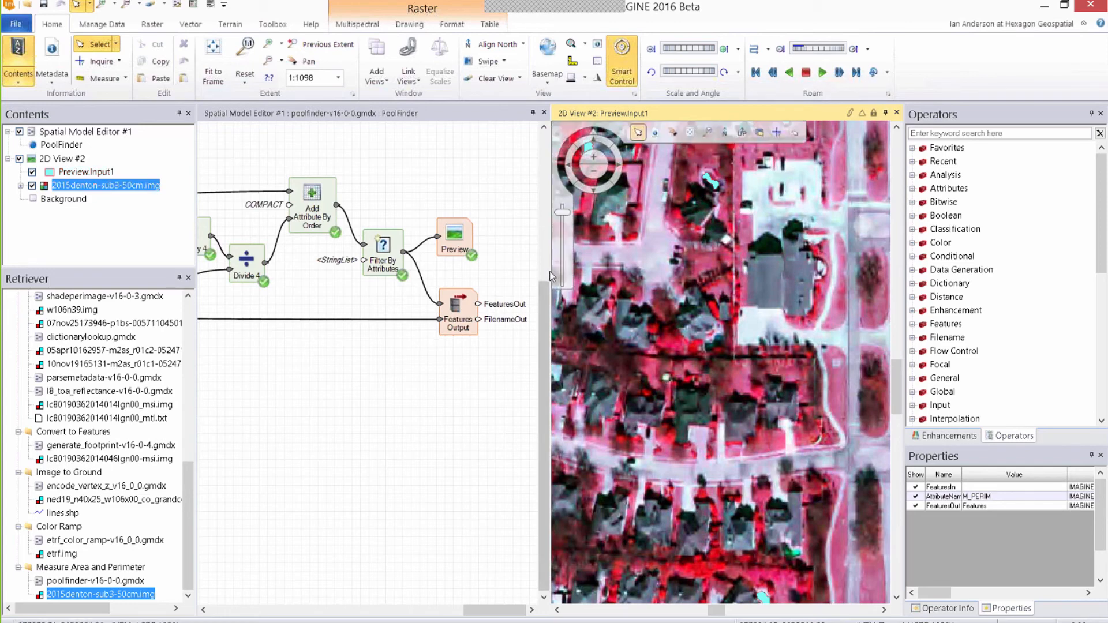
- Widen the model editor and return to the Measure Area and Measure Perimeter section of the model
left_click_drag(551, 271, 784, 289)
left_click_drag(249, 420, 613, 435)
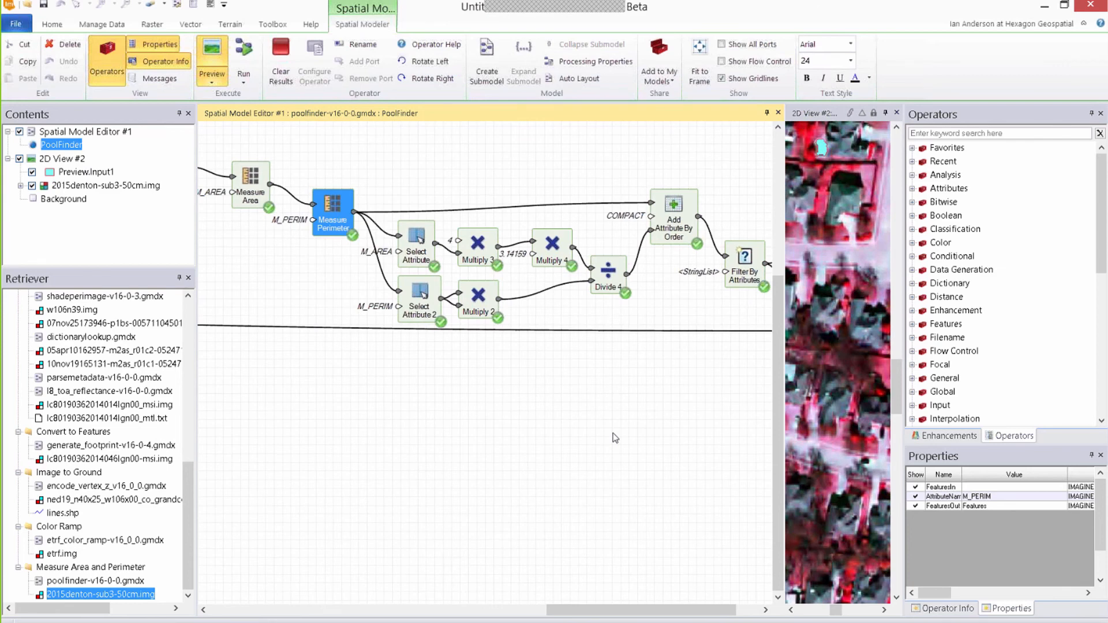